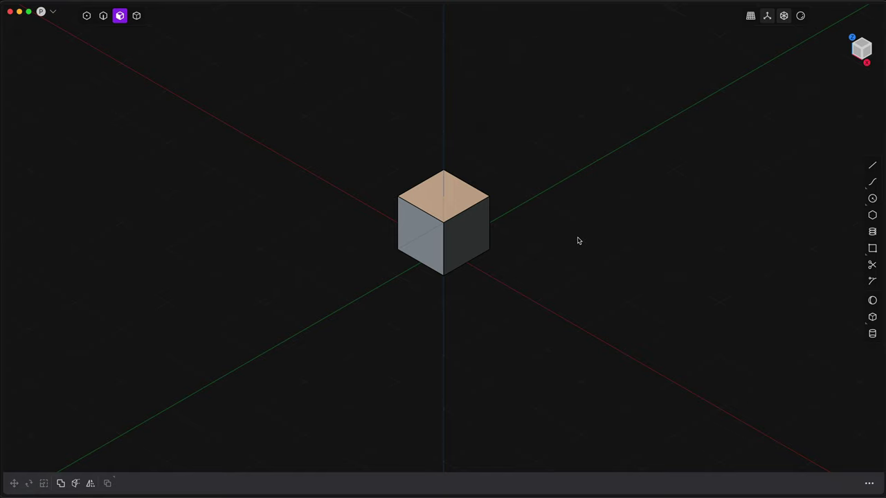
Pan the viewport left and delete the default cube
shift+middle_drag(579, 240, 453, 251)
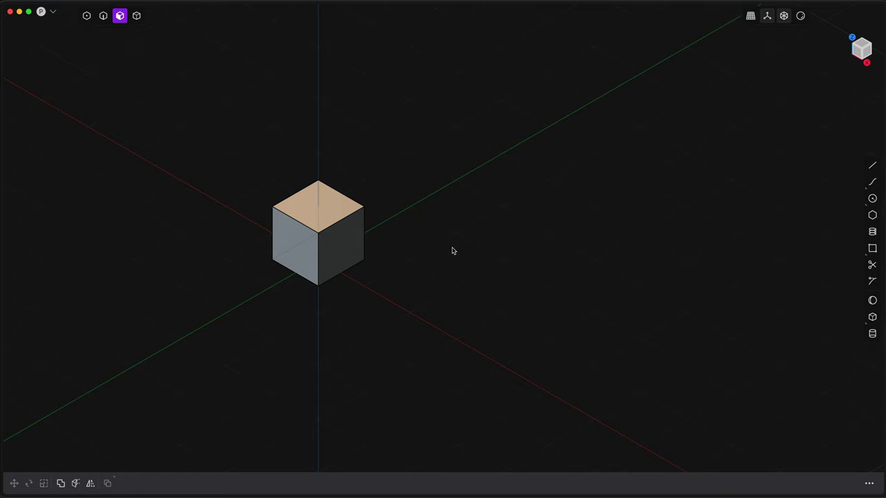
shift+middle_drag(451, 251, 377, 263)
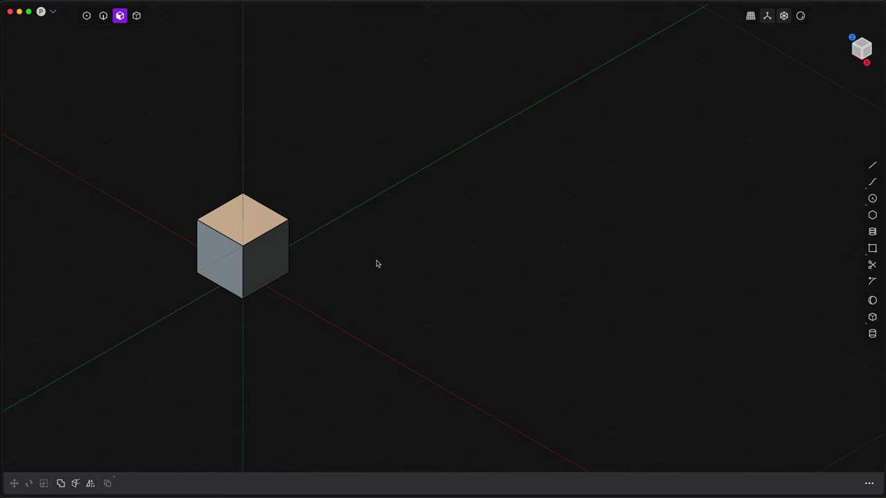
key(super+a)
key(Delete)
key(7)
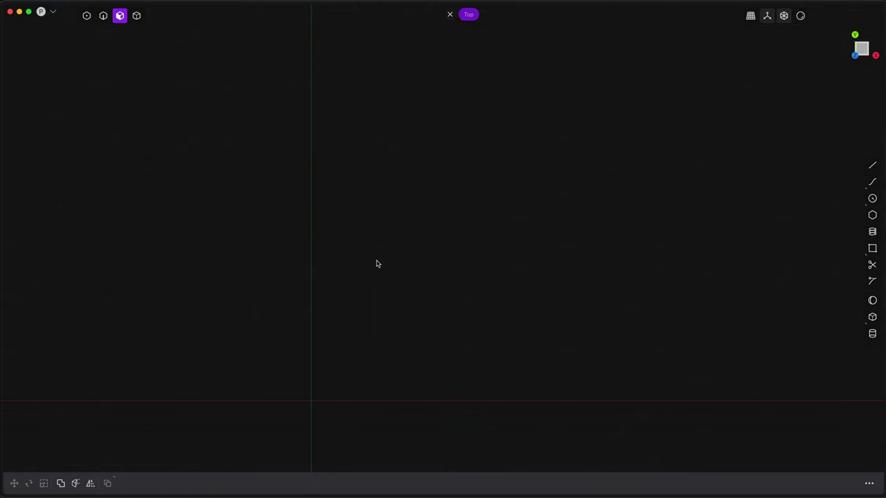
click(873, 249)
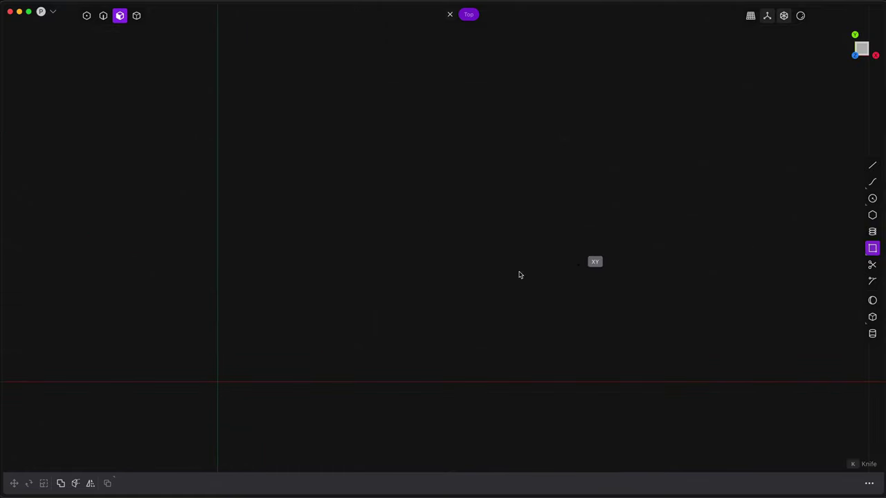
click(317, 348)
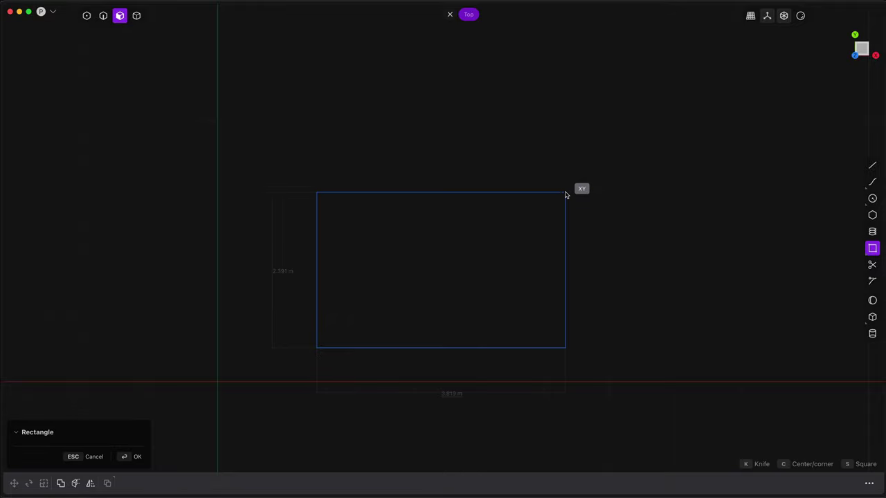
scroll(580, 177, down, 5)
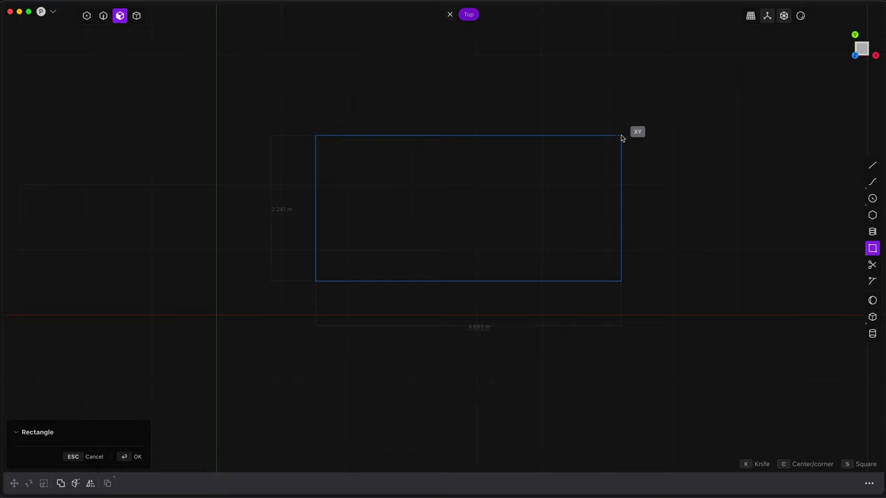
key(Tab)
key(BackSpace)
text(5)
key(Return)
key(Tab)
text(3)
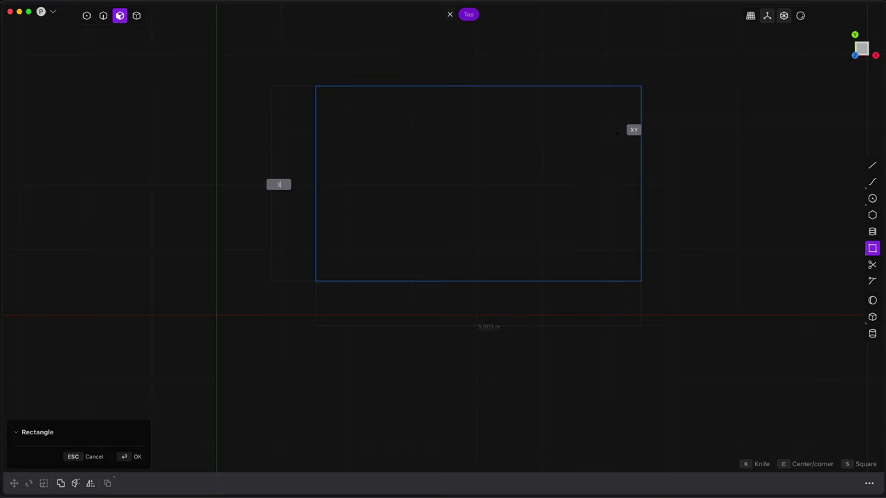
key(Return)
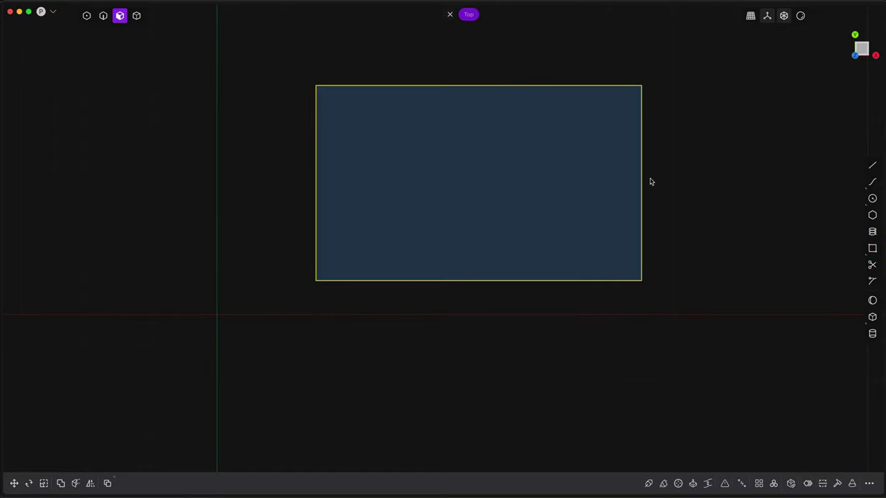
key(Delete)
click(872, 215)
click(438, 234)
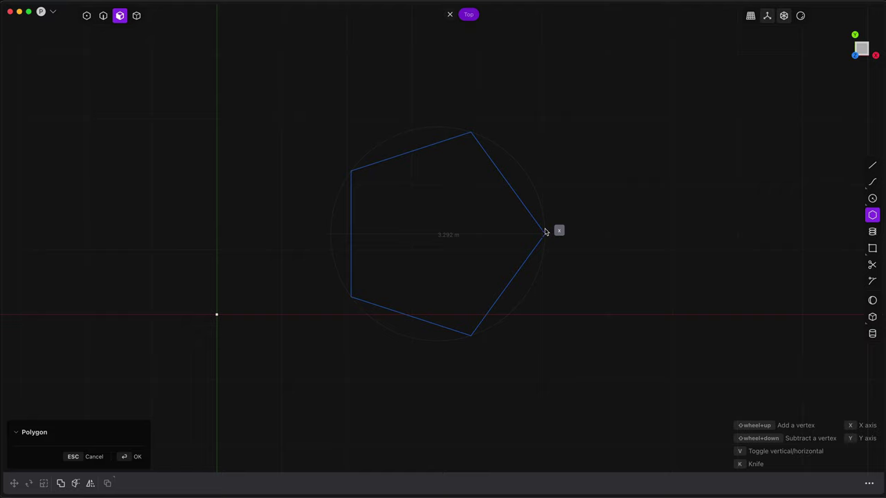
key(Escape)
click(872, 199)
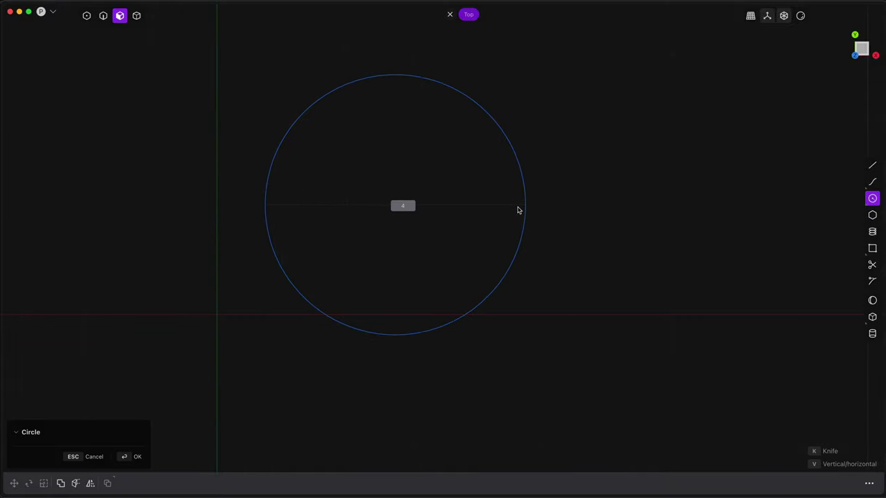
click(526, 209)
key(super+z)
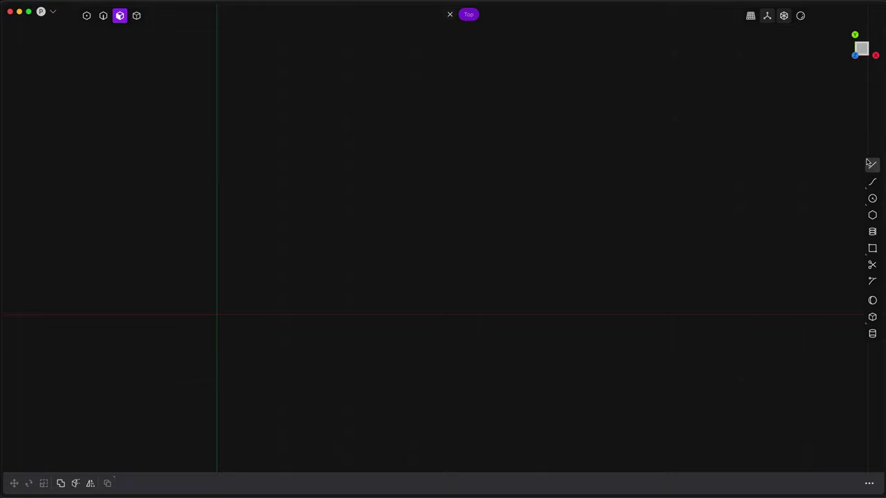
click(873, 165)
click(319, 277)
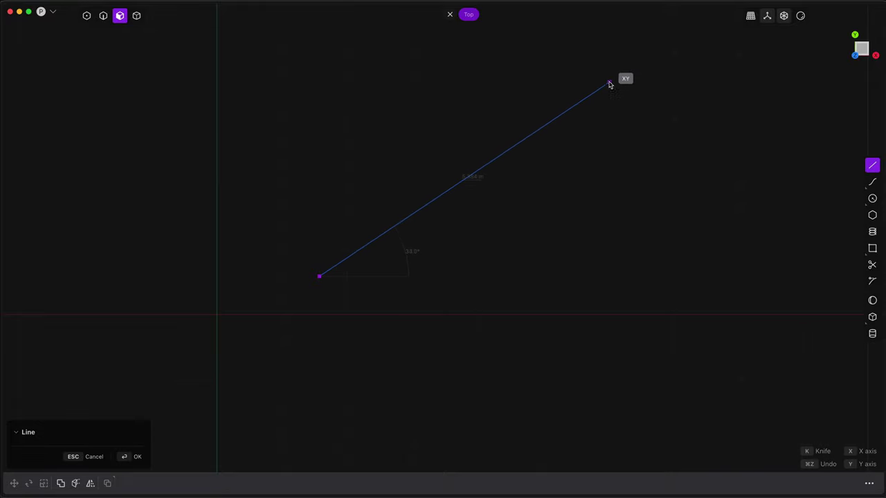
text(6)
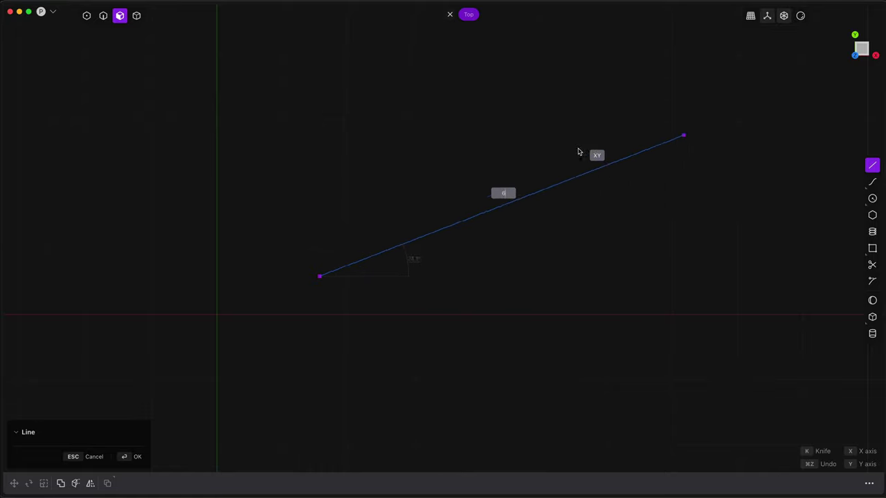
key(Tab)
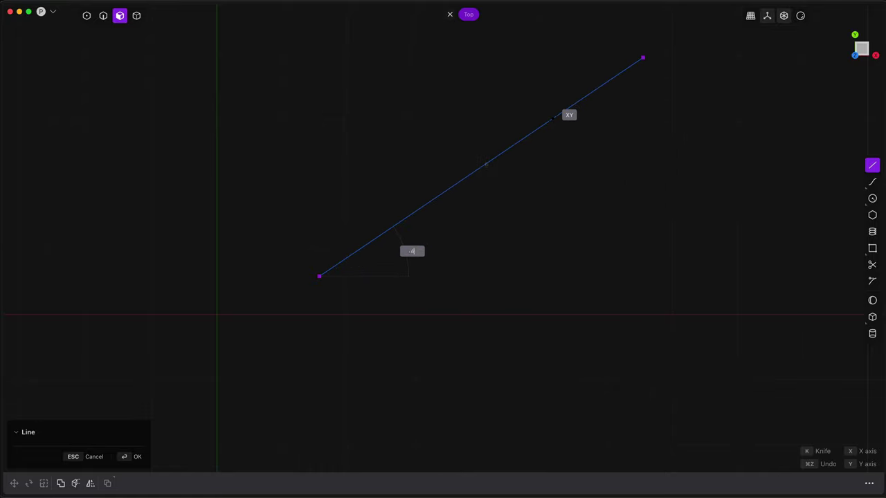
text(45)
key(Return)
scroll(592, 211, up, 3)
key(Delete)
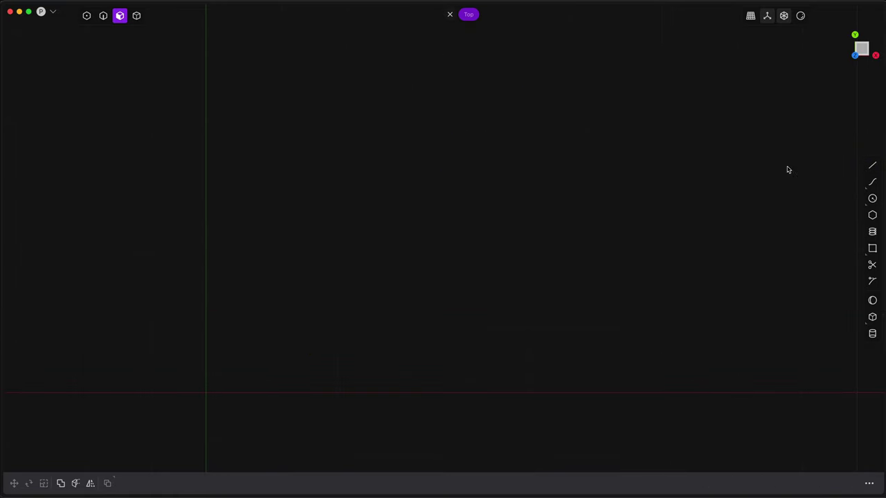
Draw a line's first segment from a start point to a corner, then orbit to a tilted view
click(872, 165)
click(280, 336)
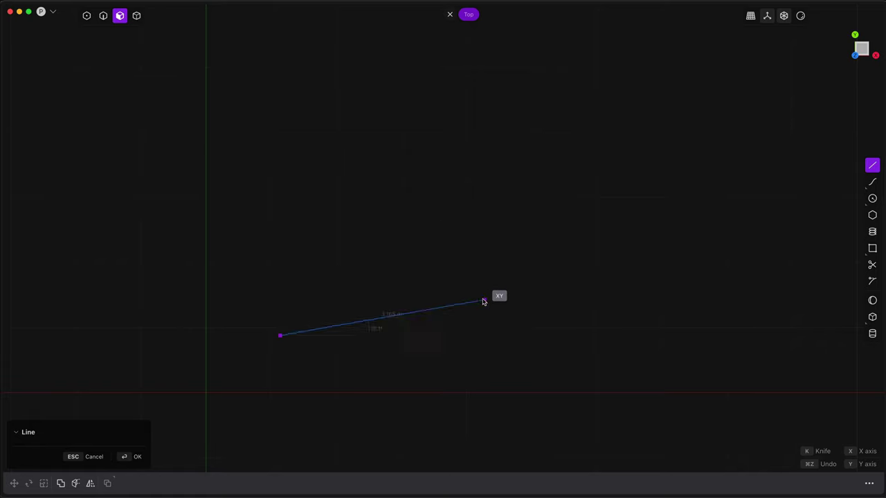
click(433, 141)
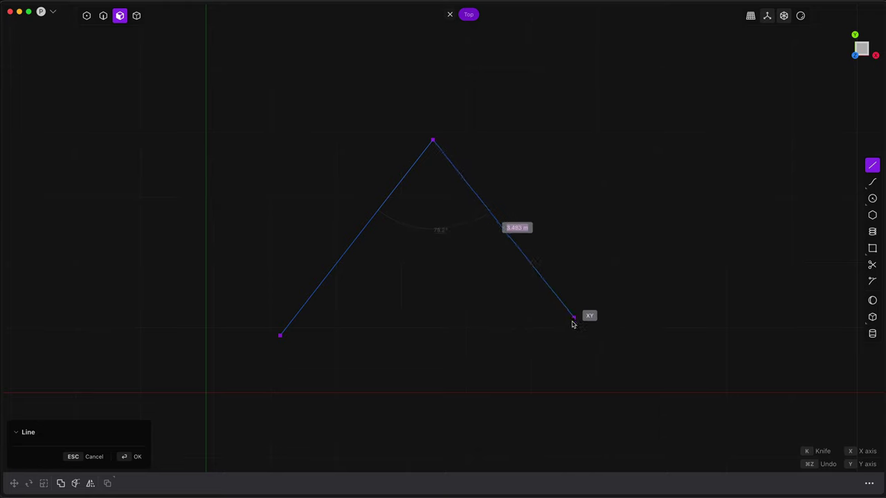
middle_drag(573, 323, 547, 243)
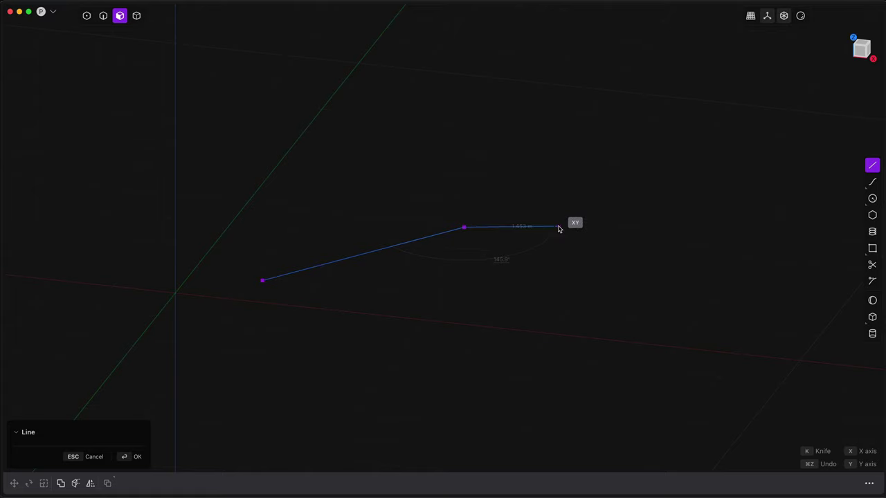
Cancel the unfinished line and look over the Grid & Units preferences
key(Escape)
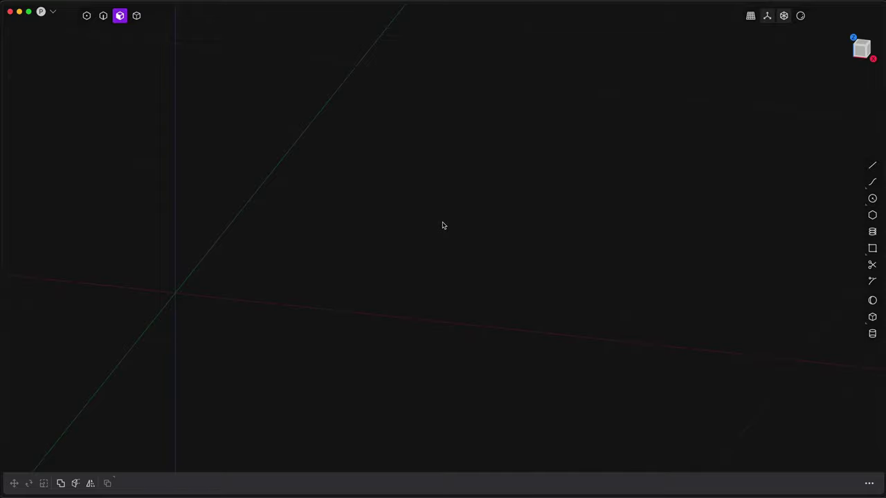
key(super+comma)
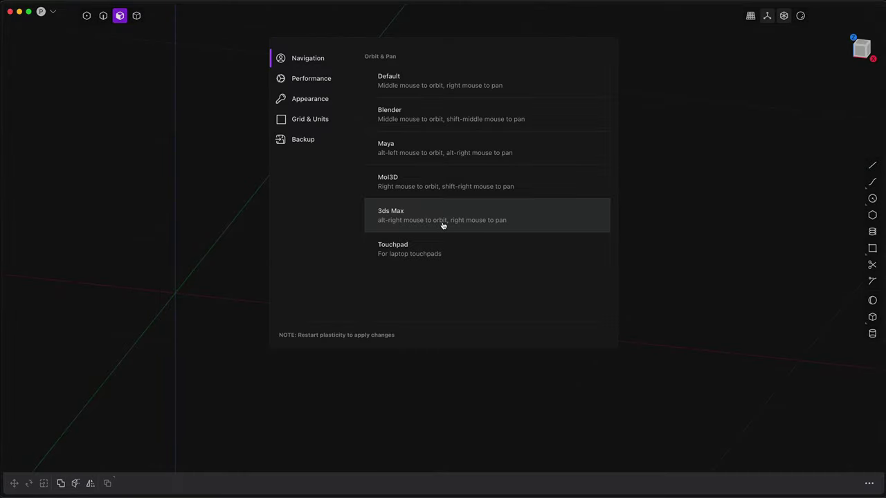
click(313, 120)
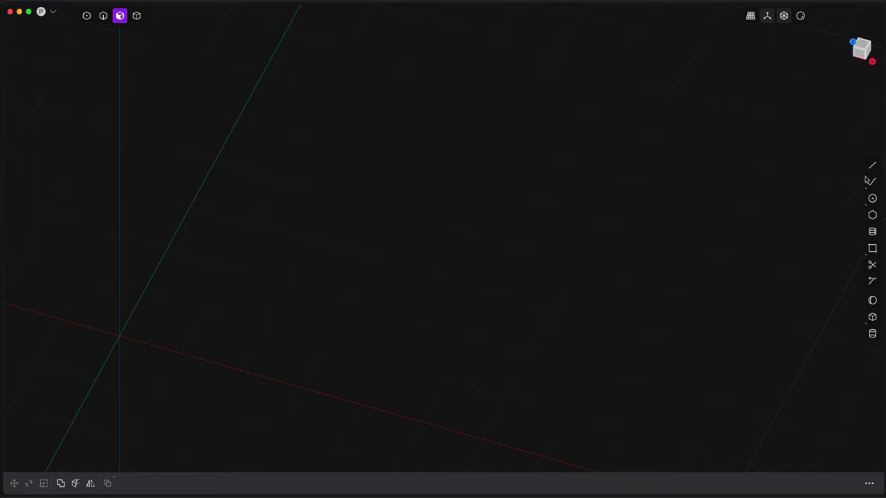
key(l)
click(293, 331)
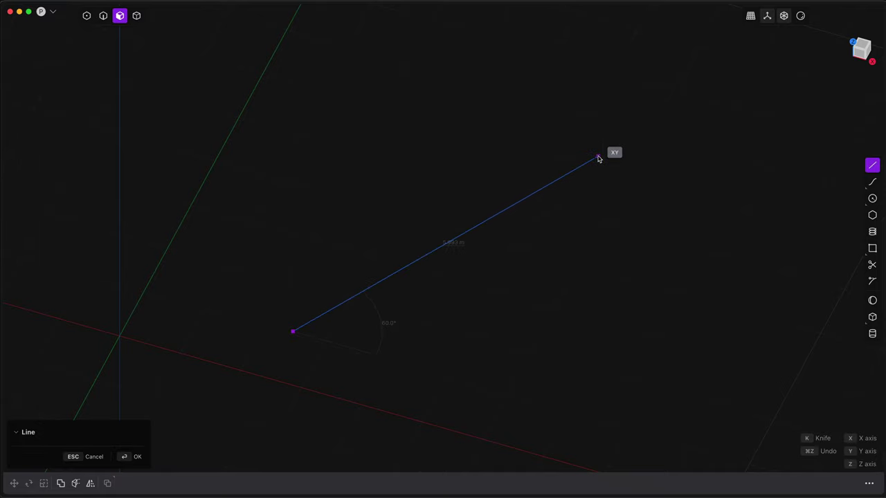
middle_drag(583, 160, 519, 161)
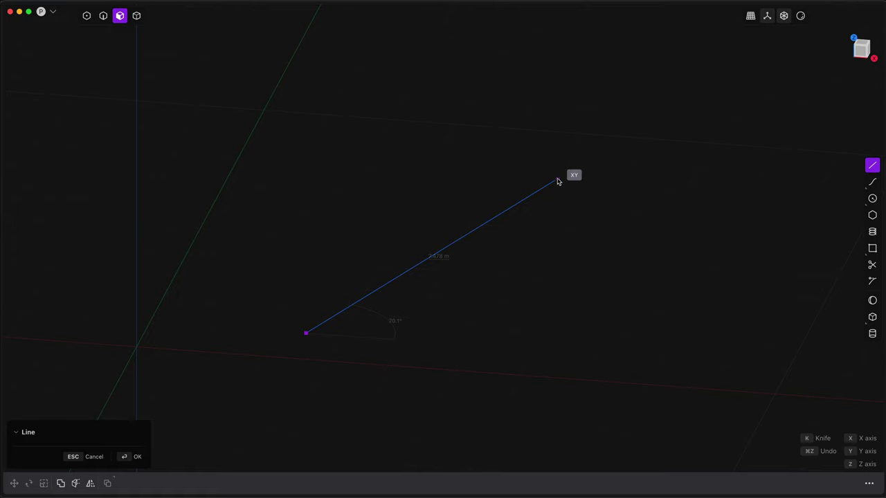
middle_drag(552, 192, 544, 184)
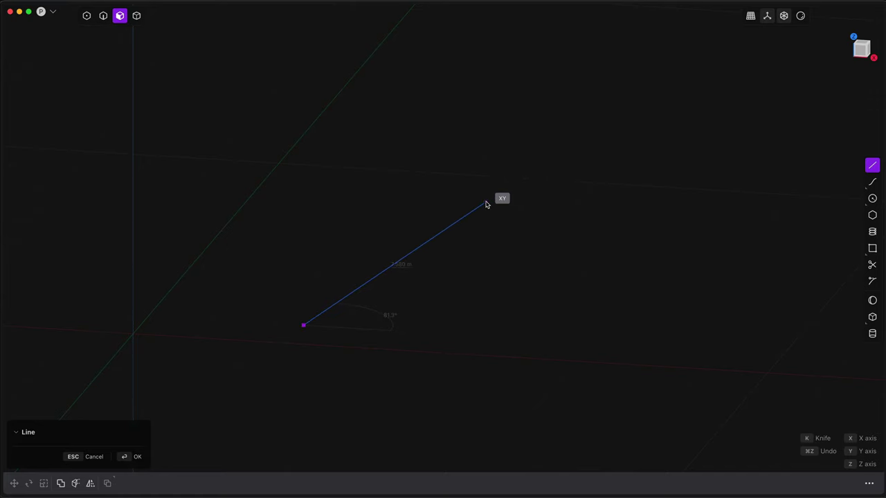
key(Tab)
key(Escape)
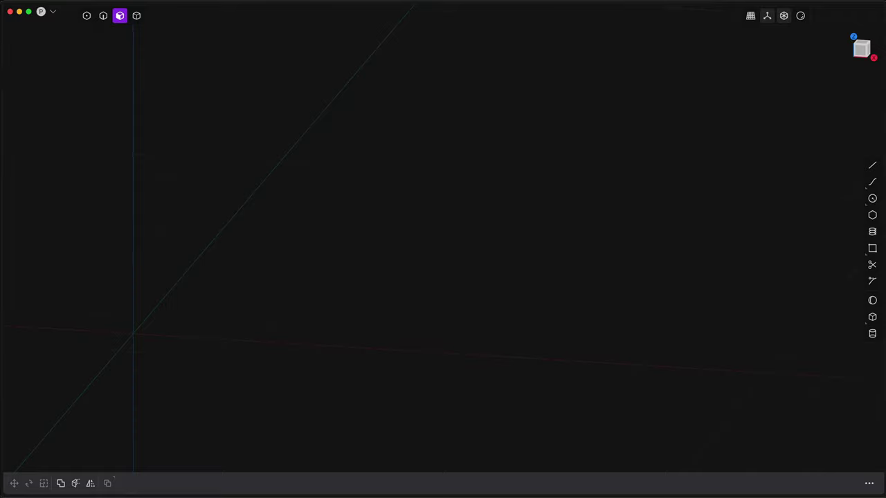
Create a sphere centred at the origin and switch to the Right view
click(873, 300)
click(131, 336)
click(229, 321)
key(KP_3)
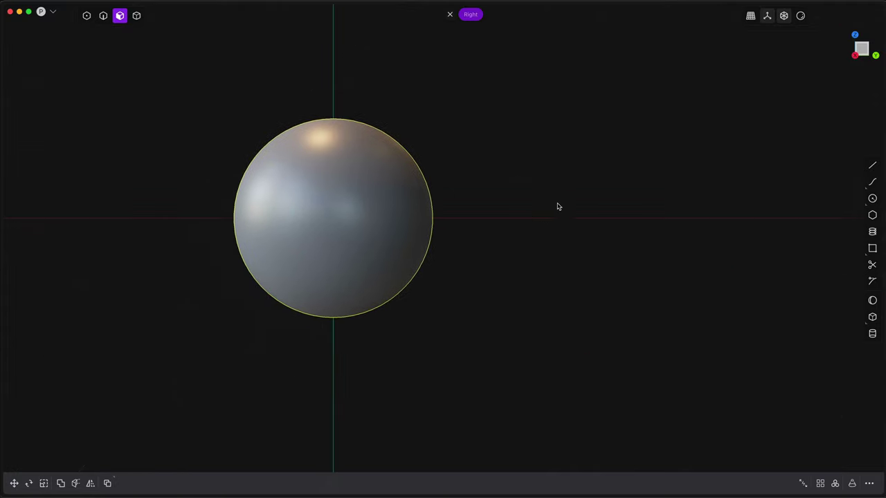
Draw a diagonal line across the sphere and cut the sphere with it
click(873, 166)
click(167, 292)
click(433, 46)
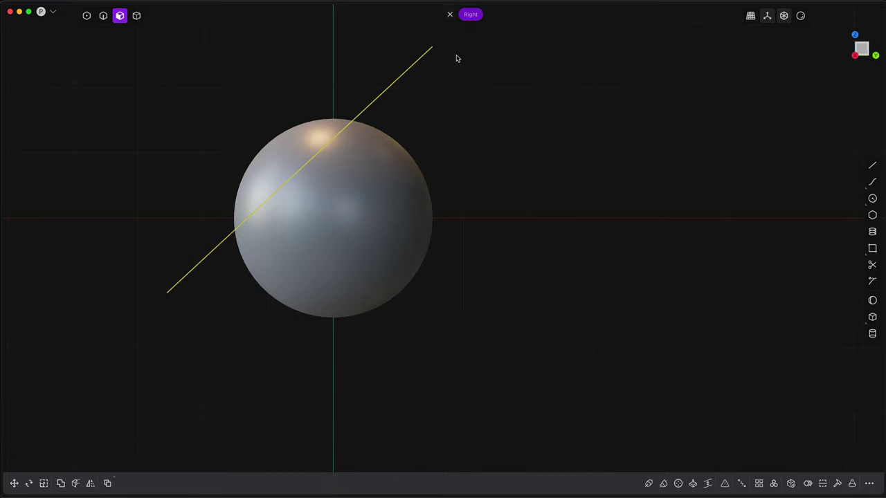
key(c)
key(Return)
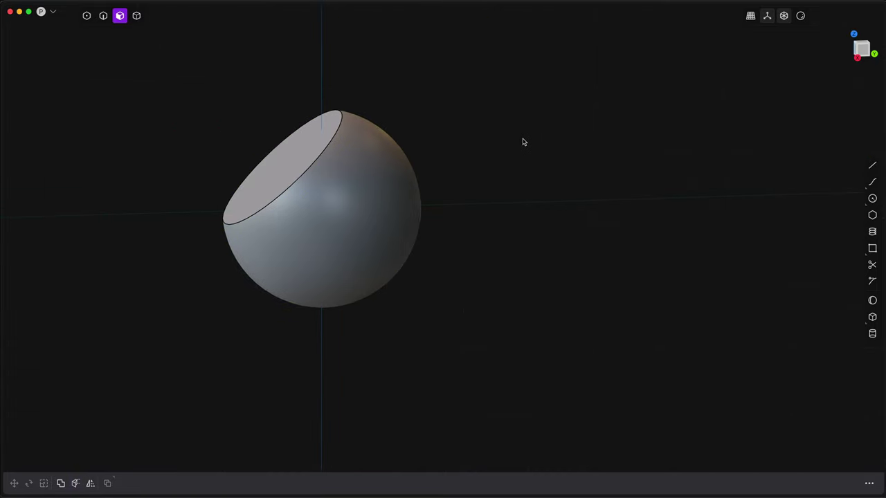
middle_drag(512, 138, 447, 240)
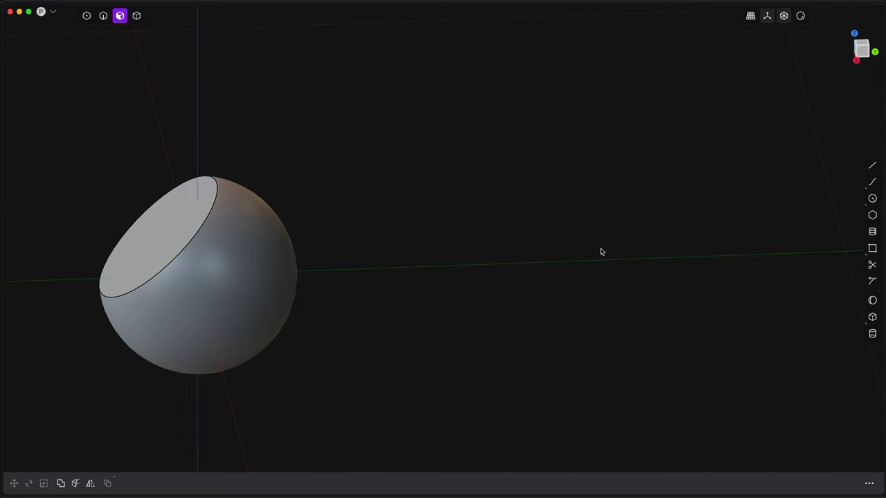
click(873, 164)
click(453, 265)
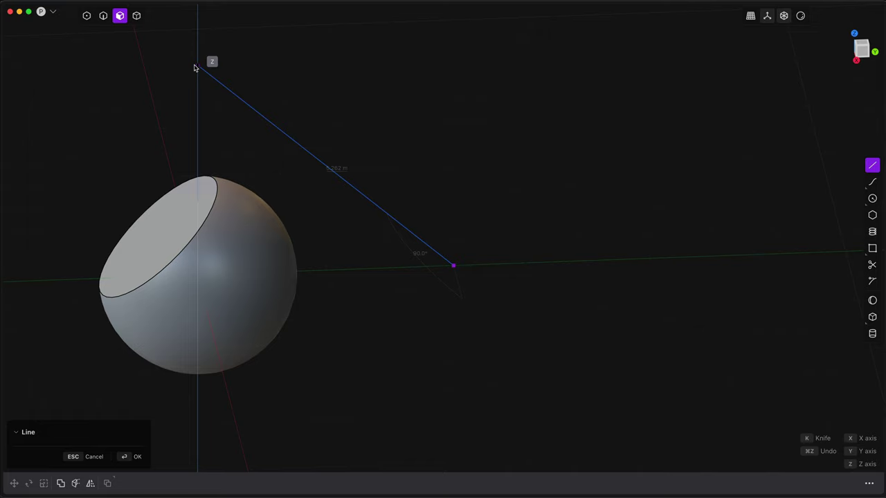
Cancel the stray line, orbit to the cut face, and save as asdf.plasticity in foobar
key(Escape)
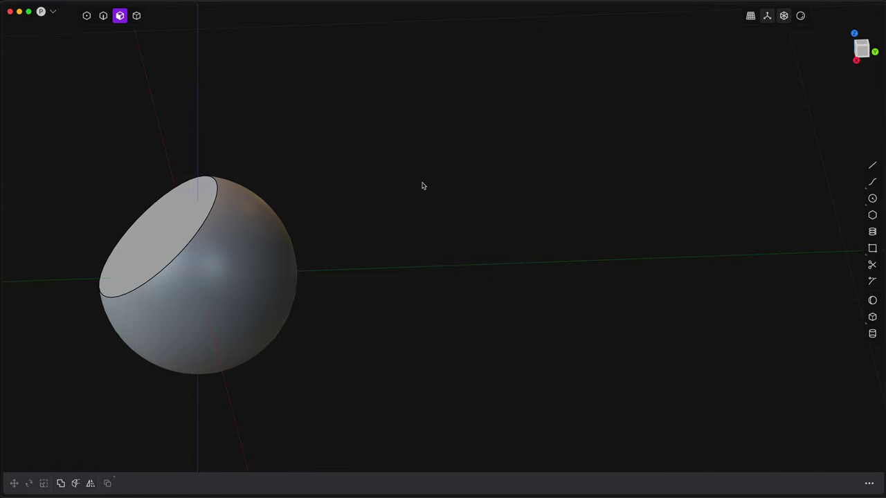
middle_drag(417, 186, 398, 220)
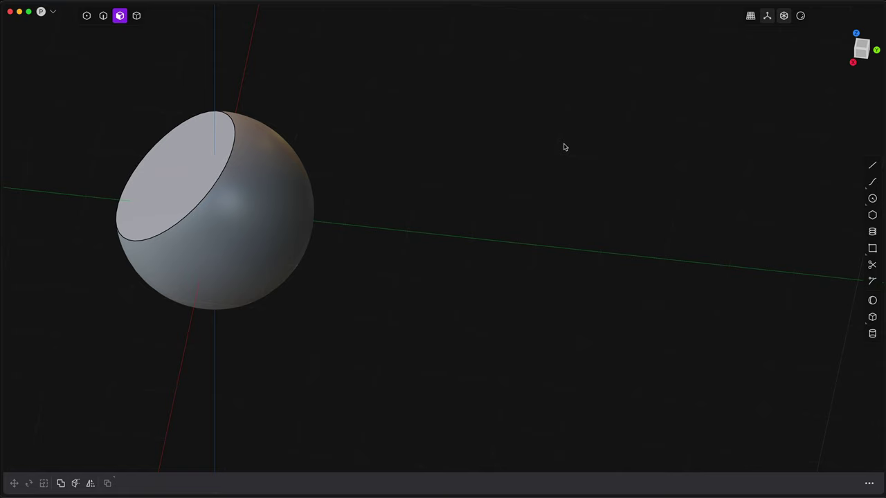
key(super+s)
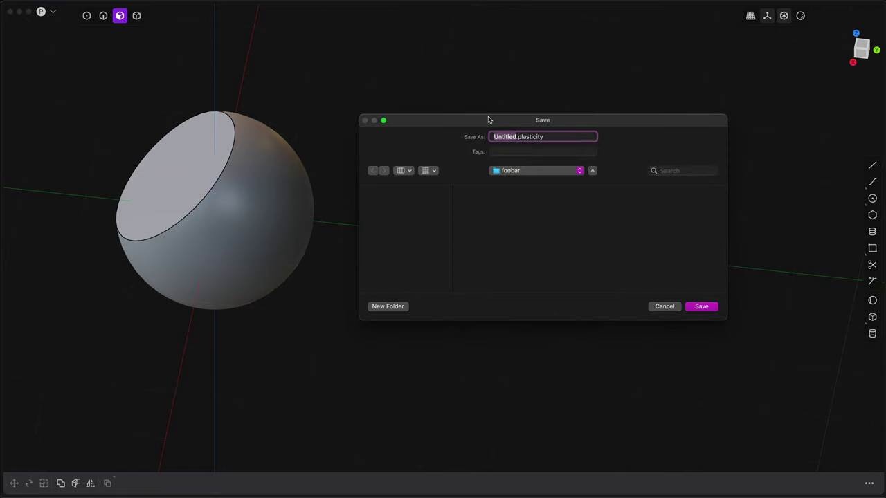
text(ased)
key(BackSpace)
key(BackSpace)
key(BackSpace)
text(sdf)
key(Return)
drag(504, 113, 540, 121)
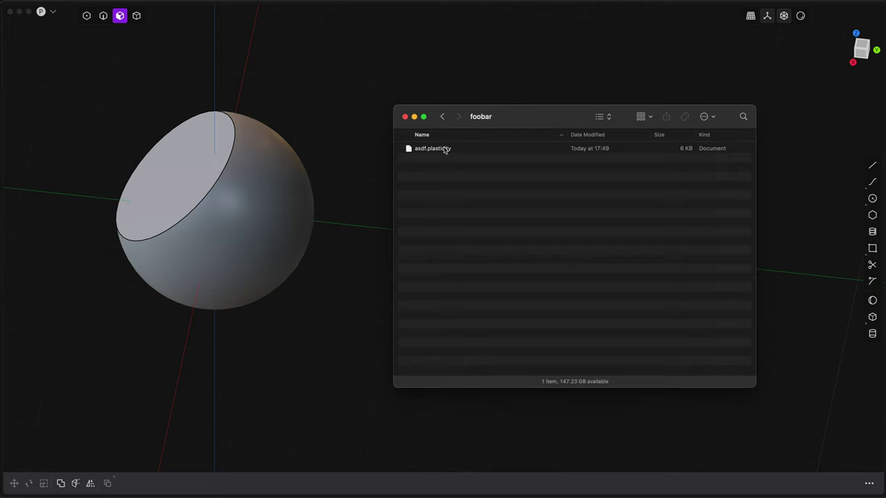
Fillet the rim edge of the sphere's flat cut face
click(215, 170)
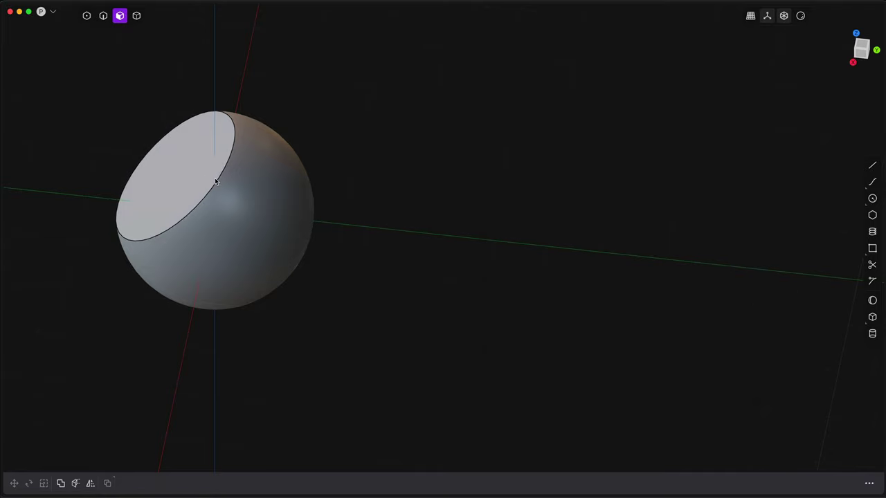
key(2)
click(215, 181)
key(f)
key(Return)
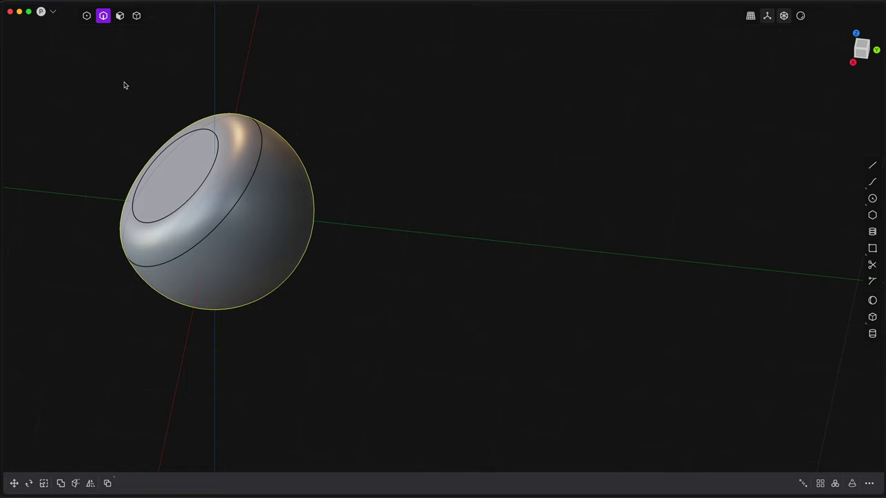
key(super+Tab)
Expand the plasticity folder and inspect the asdf_prev1, asdf_hour1 and asdf_day1 backups
click(424, 162)
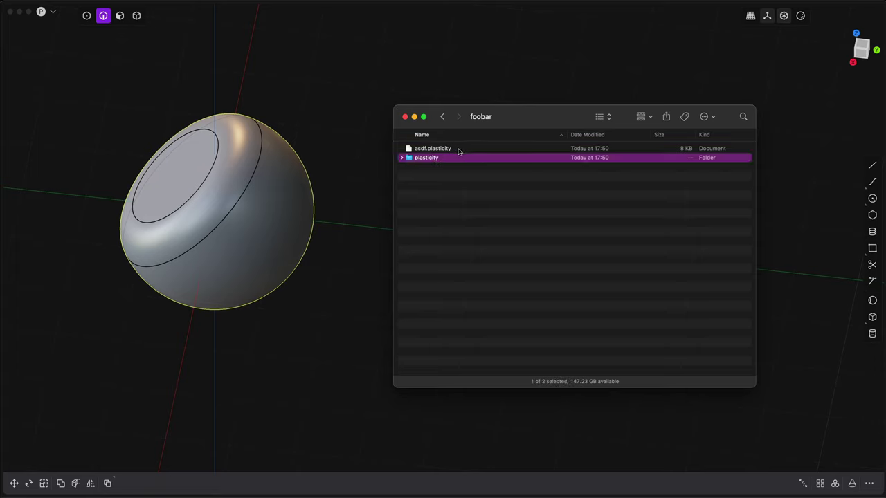
click(401, 159)
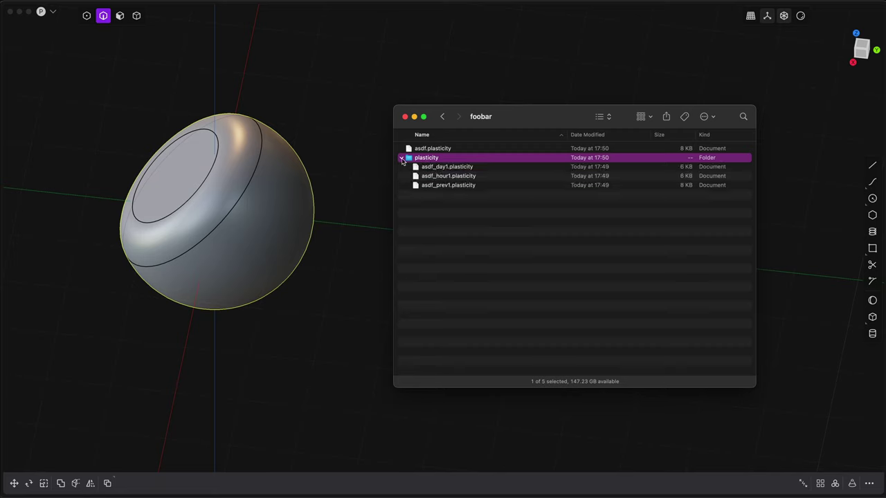
click(468, 187)
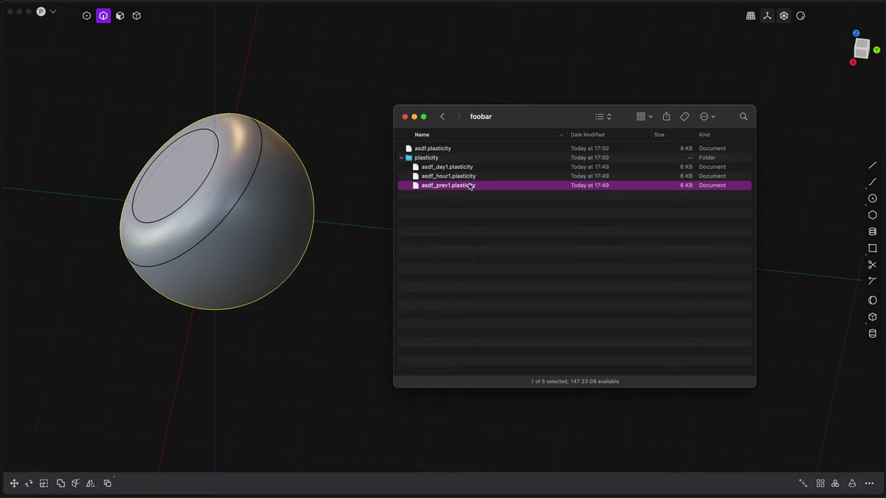
click(467, 177)
click(466, 168)
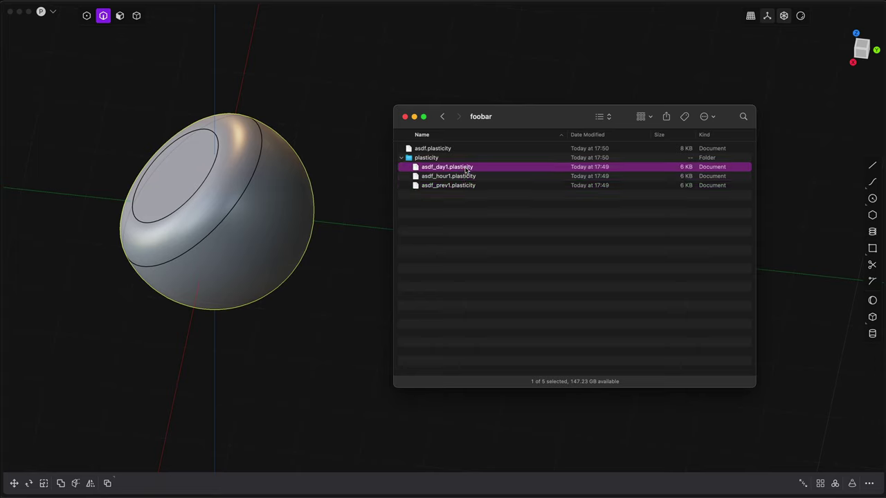
click(460, 187)
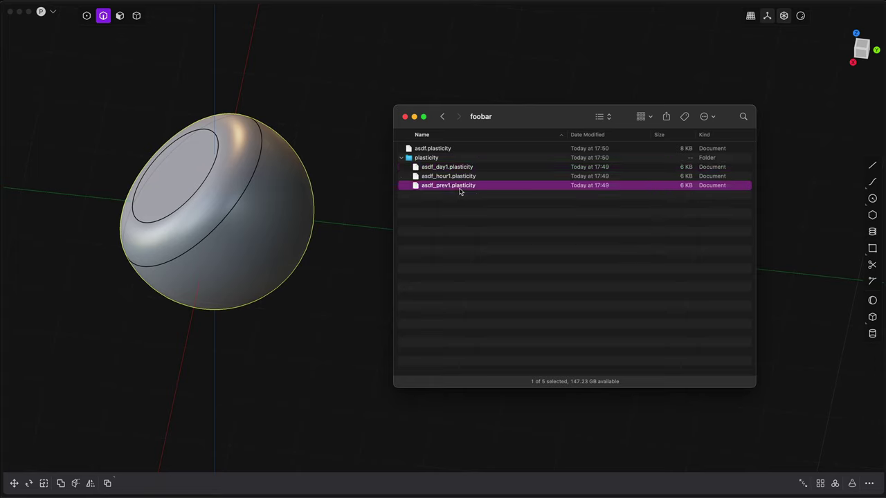
click(462, 177)
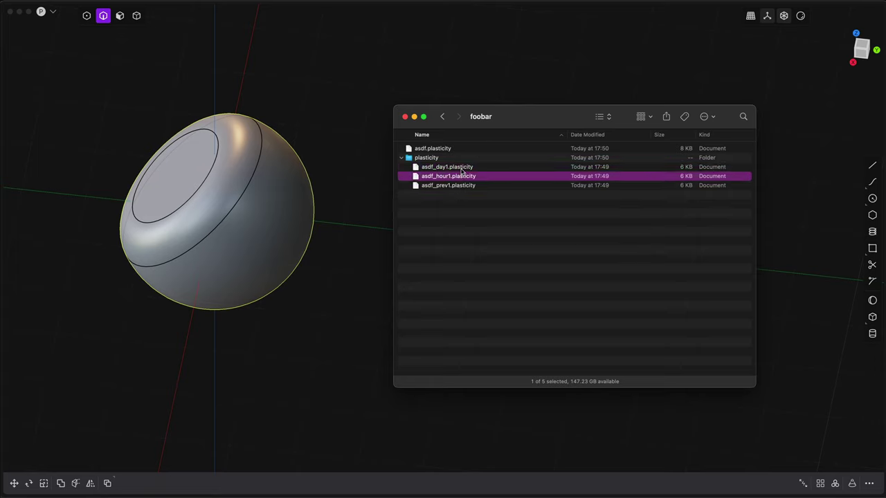
click(461, 169)
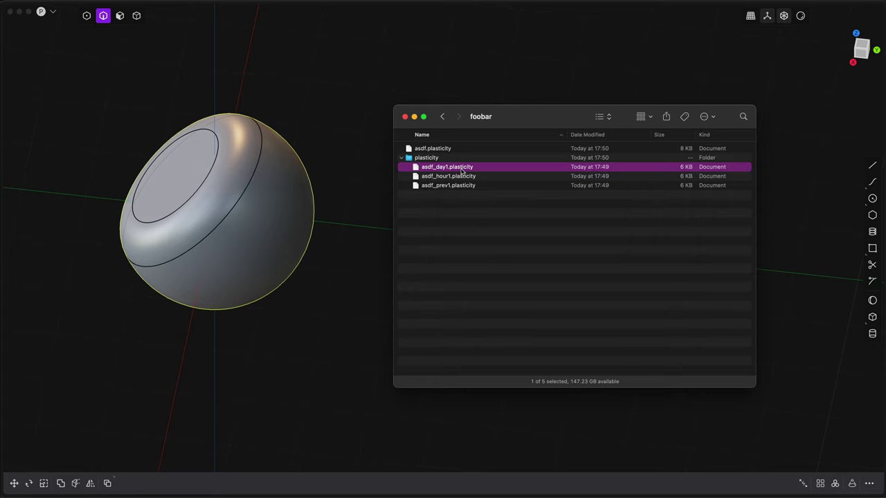
Open the Backup preferences and enter trial values (5, then 24 edited to 1) in Keep and Hourly
click(369, 110)
key(super+comma)
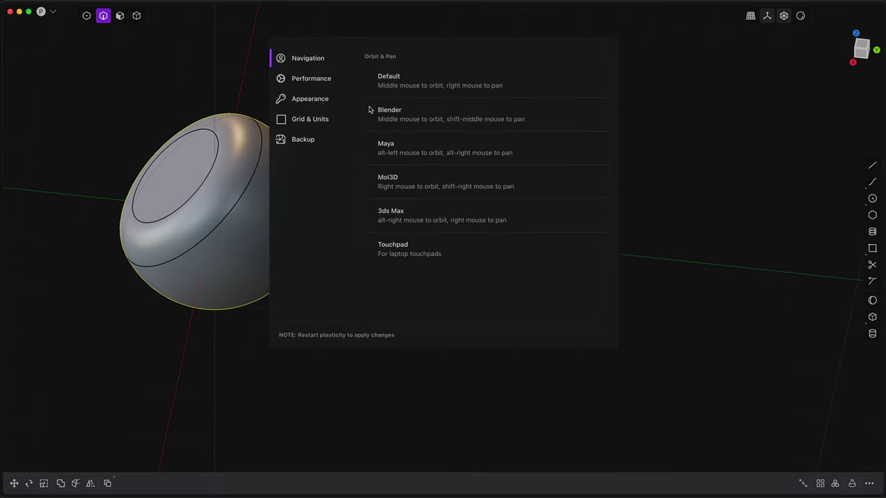
click(329, 138)
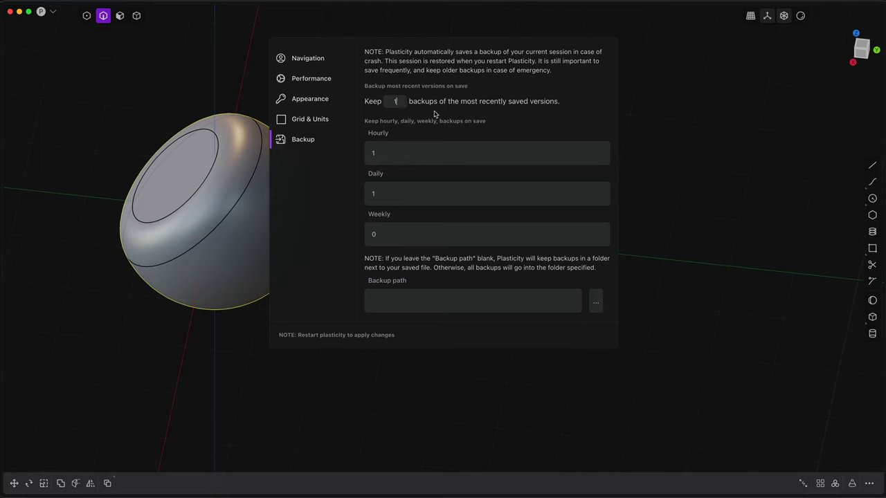
text(5)
key(Tab)
text(24)
key(BackSpace)
key(BackSpace)
text(1)
Set Keep, Hourly and the following backup count to 0, then close the preferences
double_click(402, 101)
text(0)
key(Tab)
text(0)
key(Tab)
text(0)
click(685, 212)
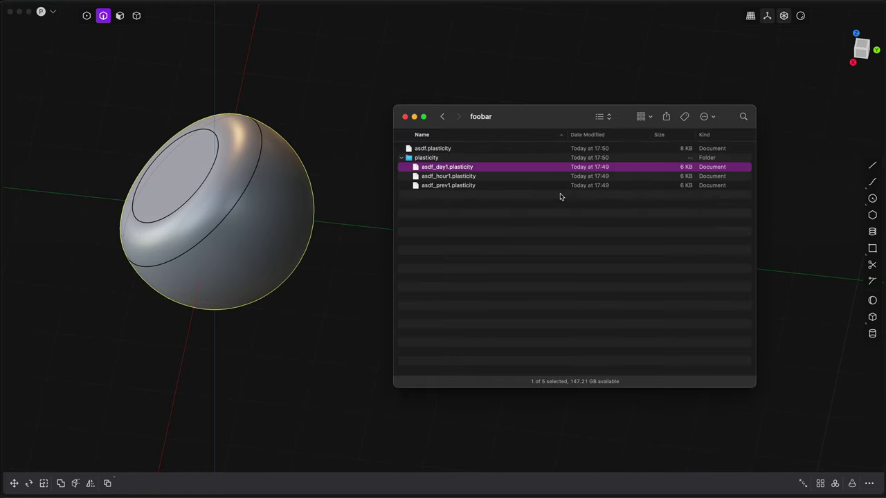
Collapse the plasticity backup folder and select asdf.plasticity
click(401, 158)
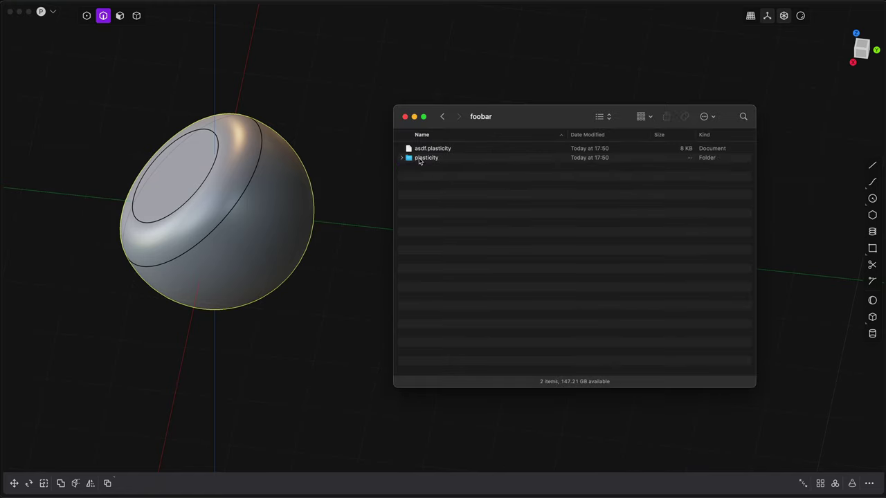
click(420, 160)
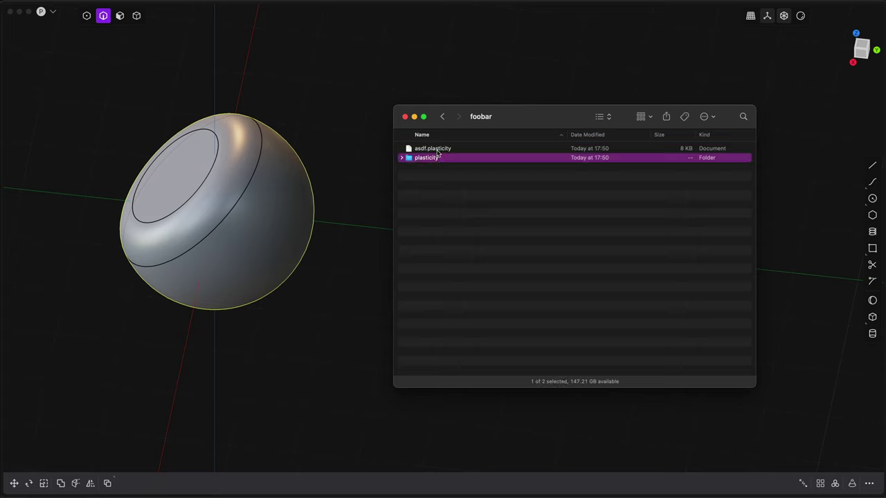
click(437, 153)
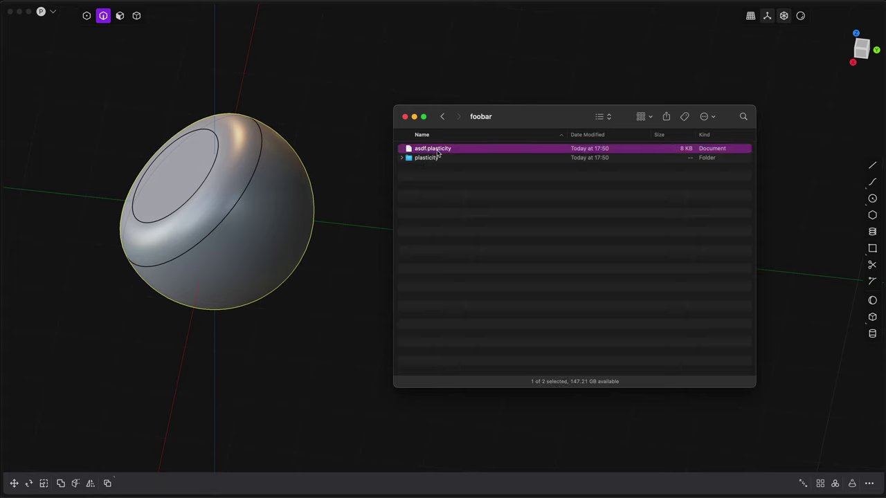
Review the Backup preferences showing Keep 0, Hourly 0, Daily 1, Weekly 0
click(368, 199)
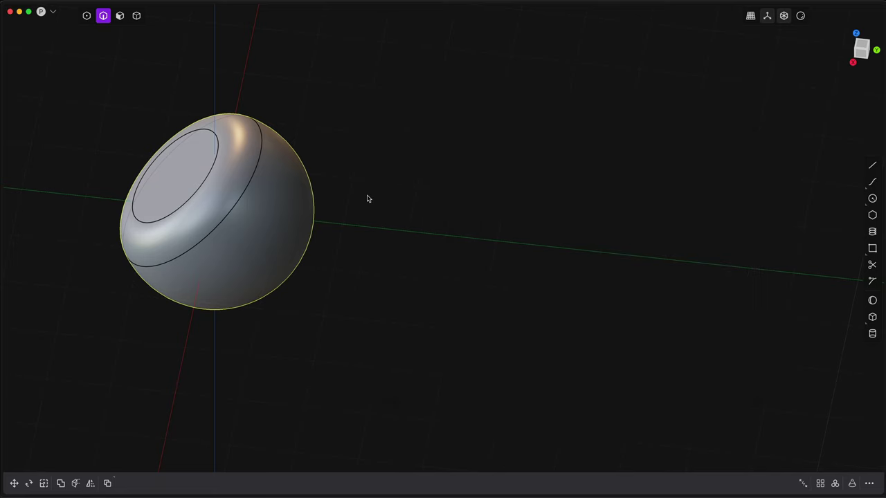
key(super+comma)
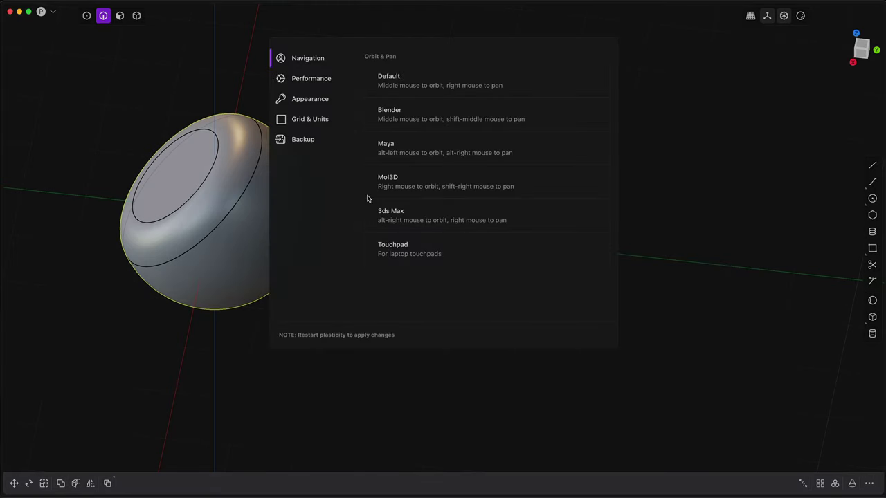
click(308, 141)
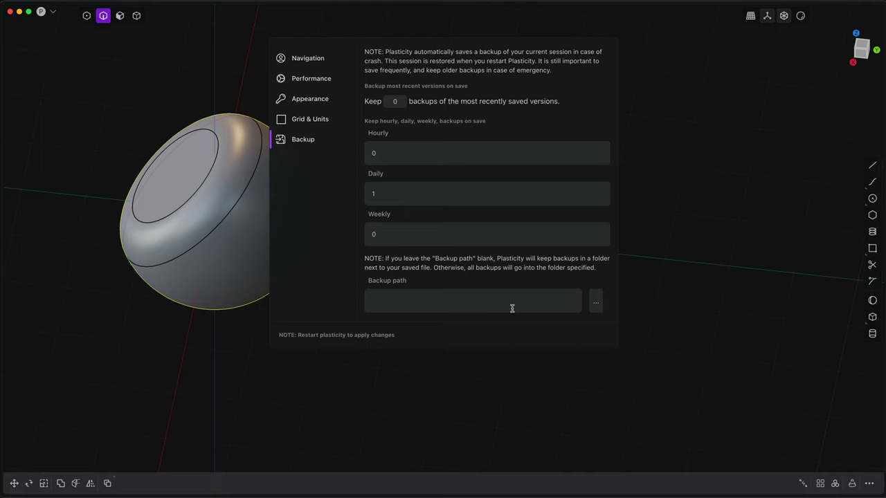
click(494, 381)
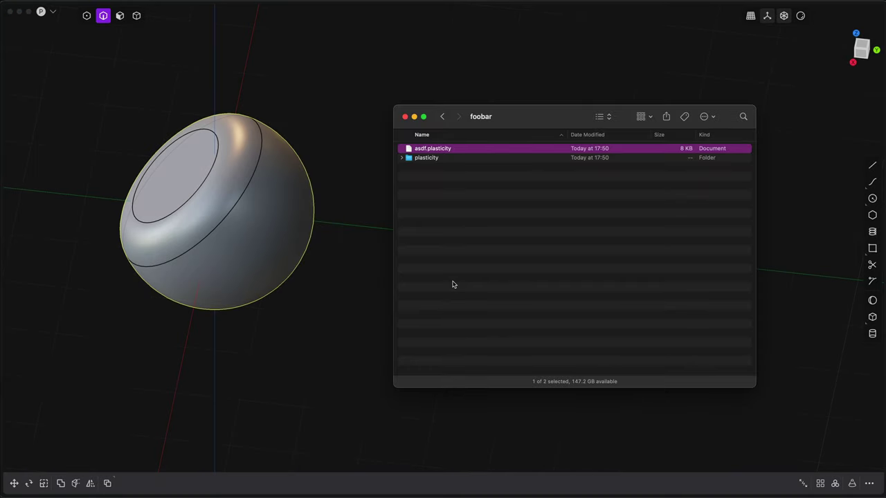
Expand the plasticity backup folder in Finder and select asdf_day1.plasticity
click(402, 159)
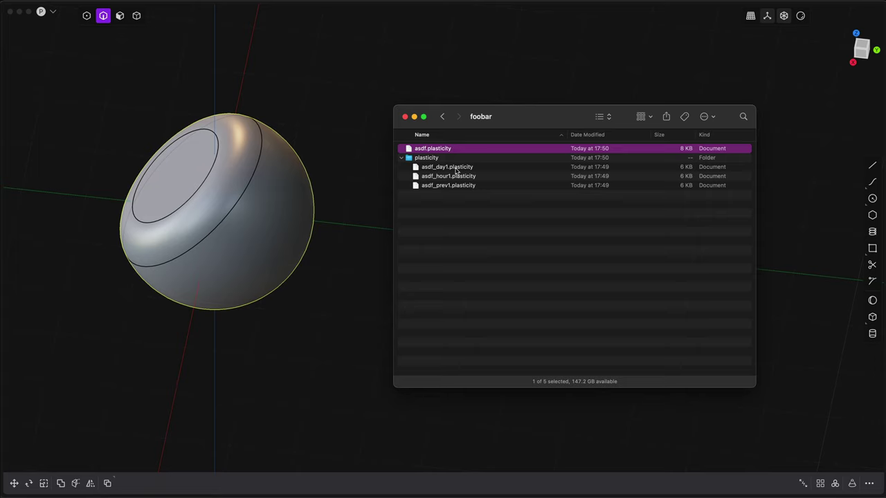
click(455, 168)
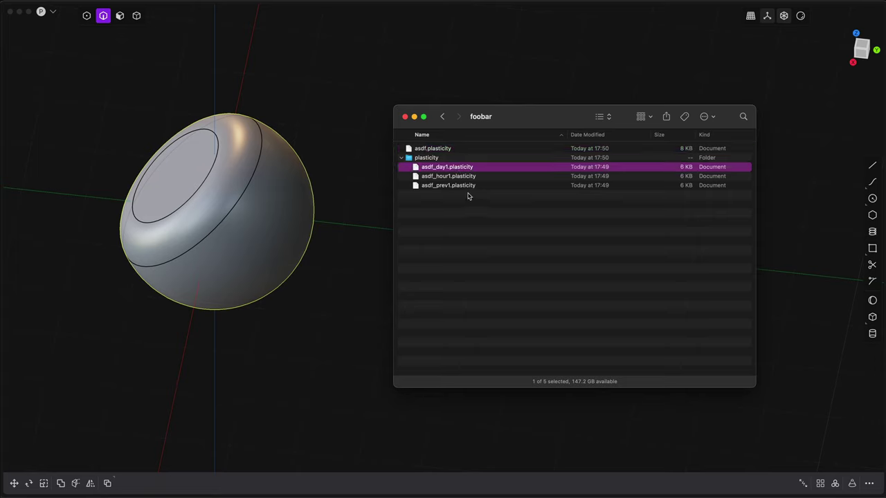